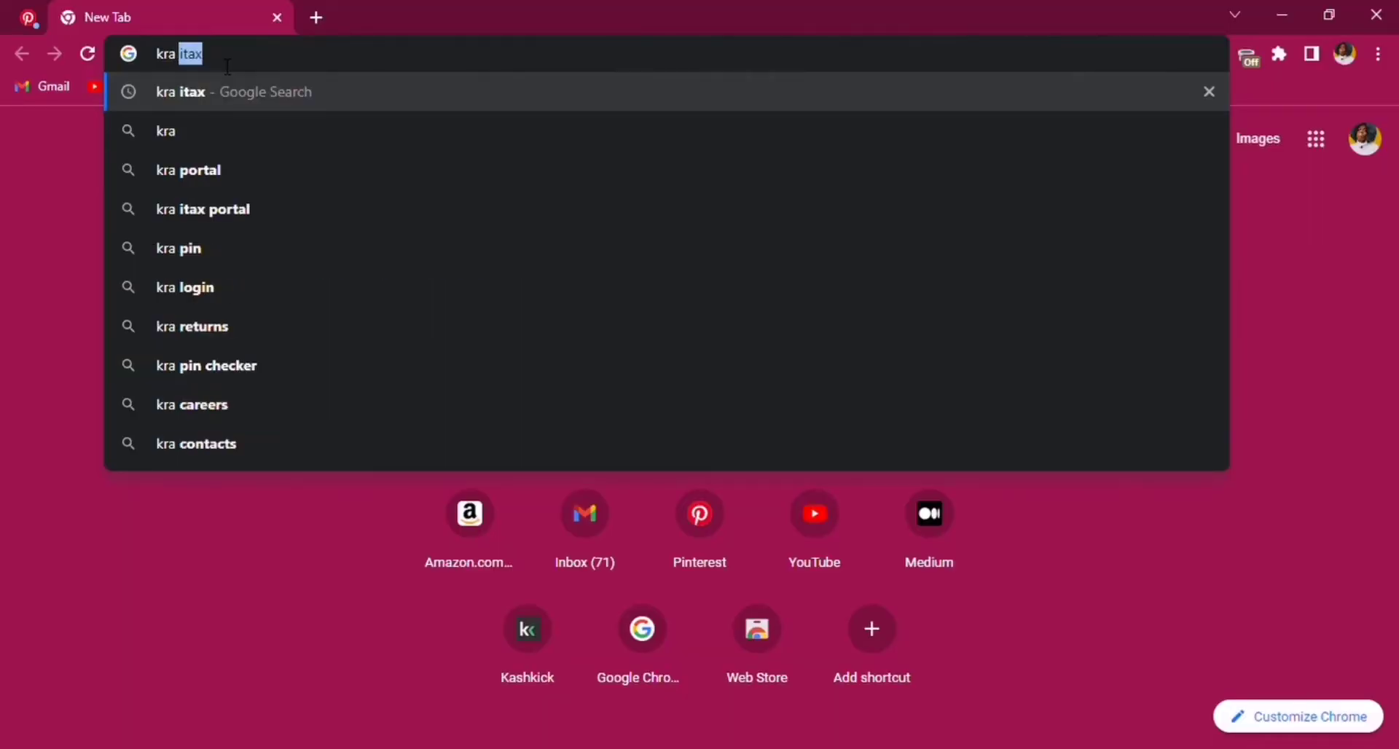
# - Search Google for 'kra itax' and open the official iTax - KRA portal
pyautogui.click(208, 89)
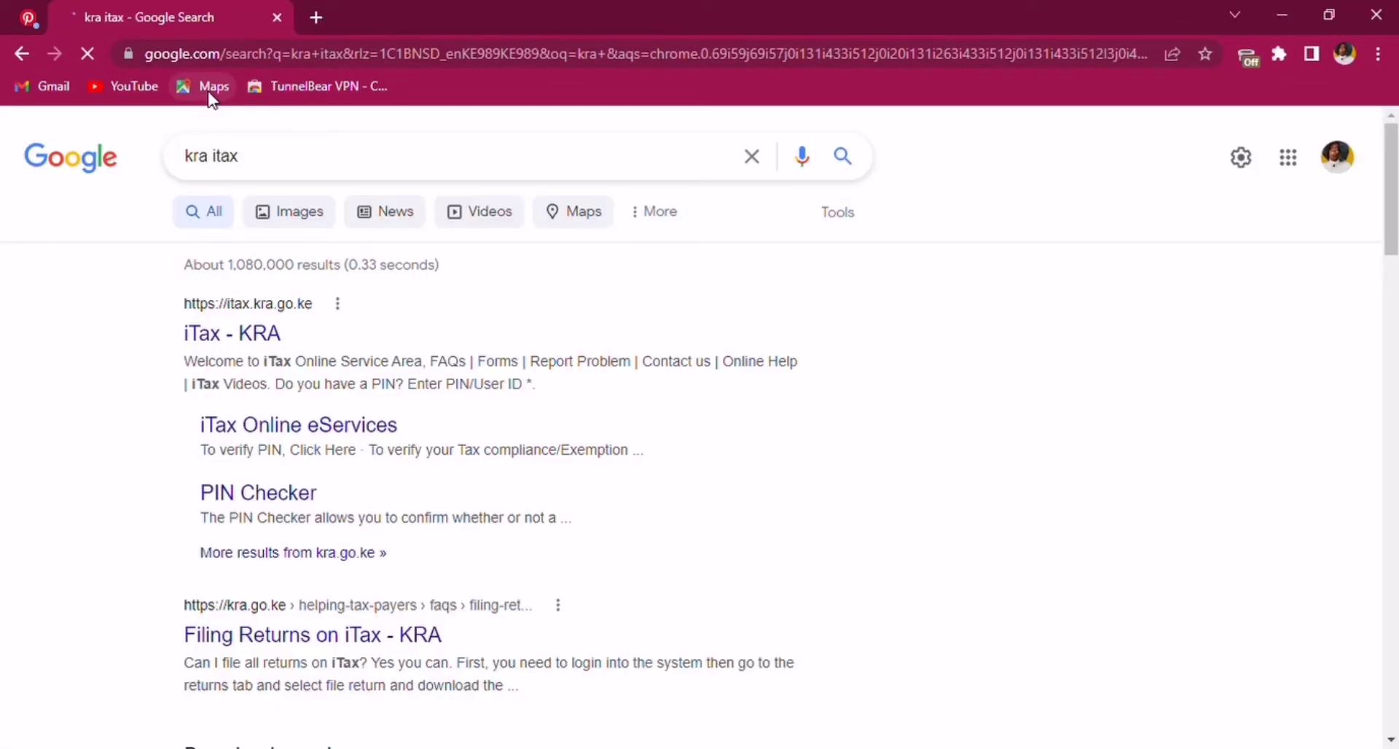
pyautogui.click(239, 335)
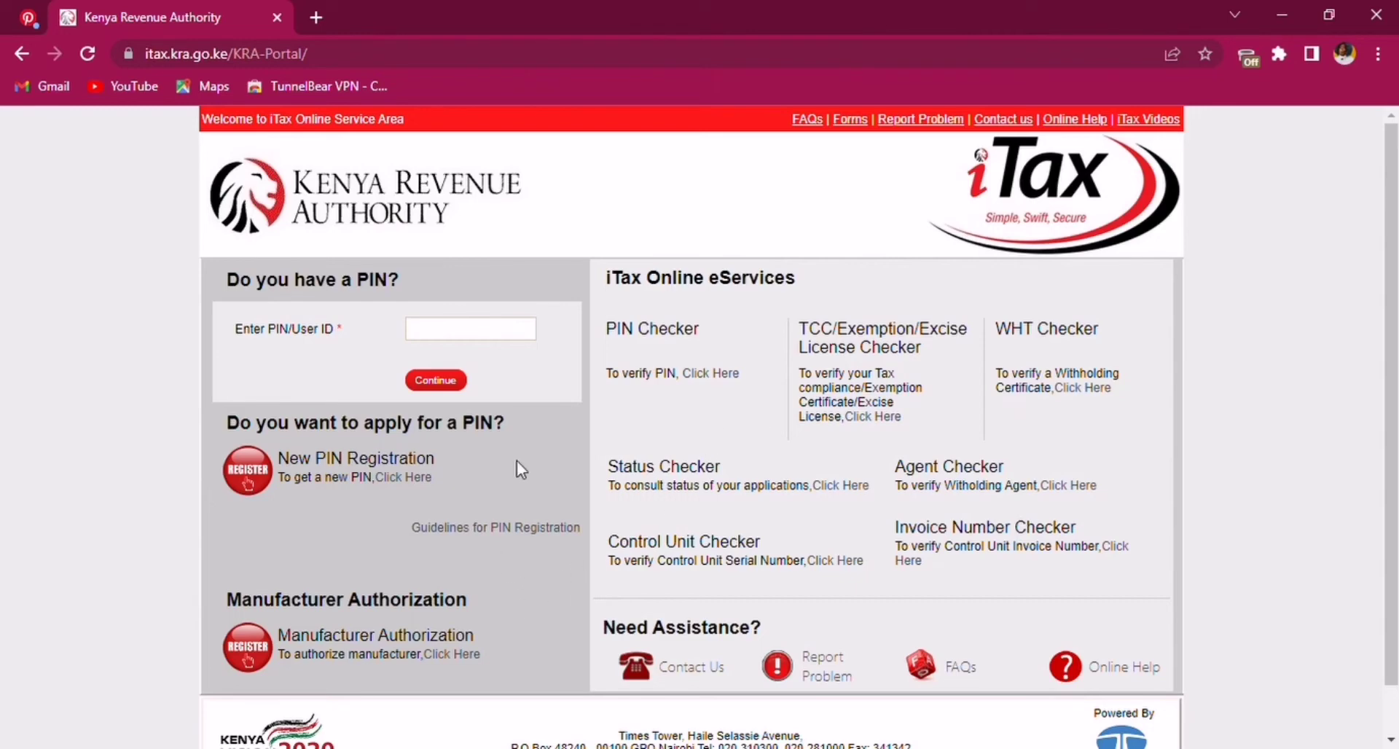
# - Attempt login with the taxpayer PIN and password, then dismiss the Invalid Login warning
pyautogui.scroll(-1, 1388, 349)
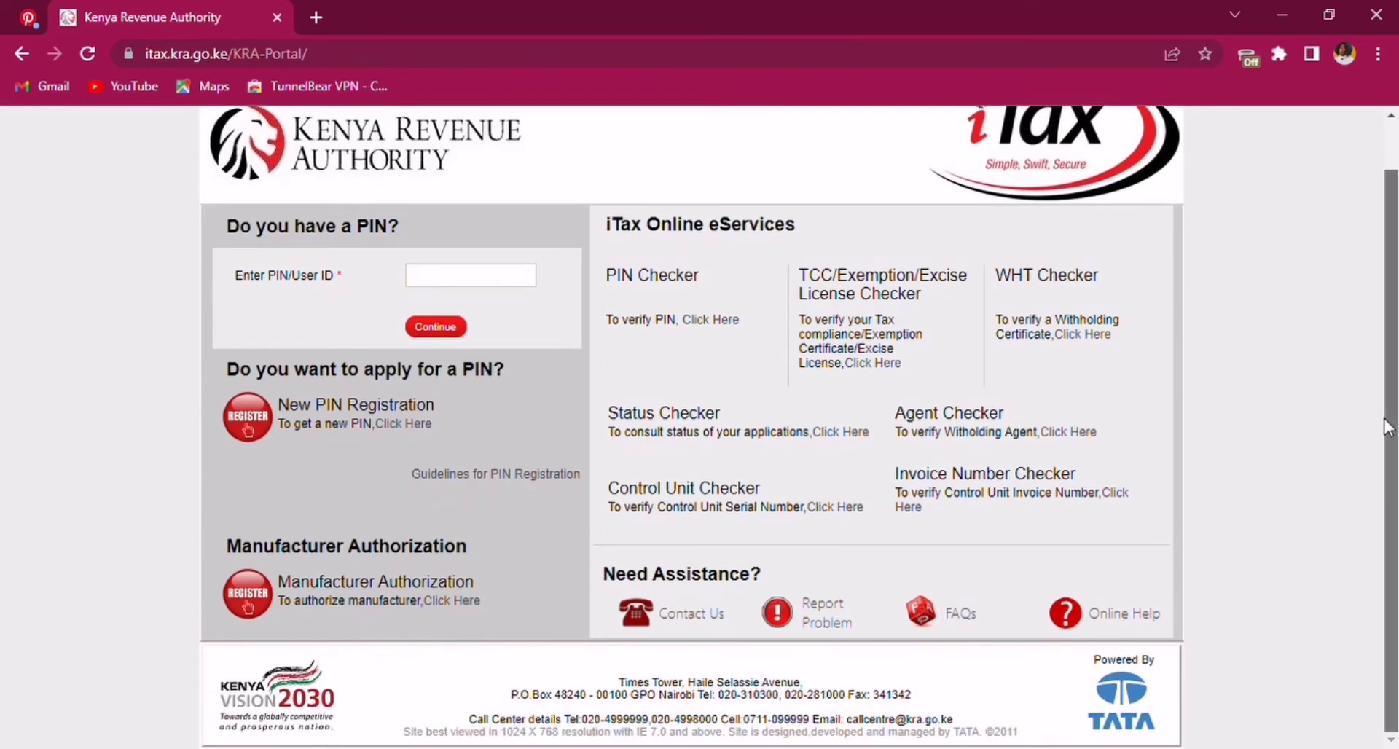
pyautogui.scroll(1, 547, 349)
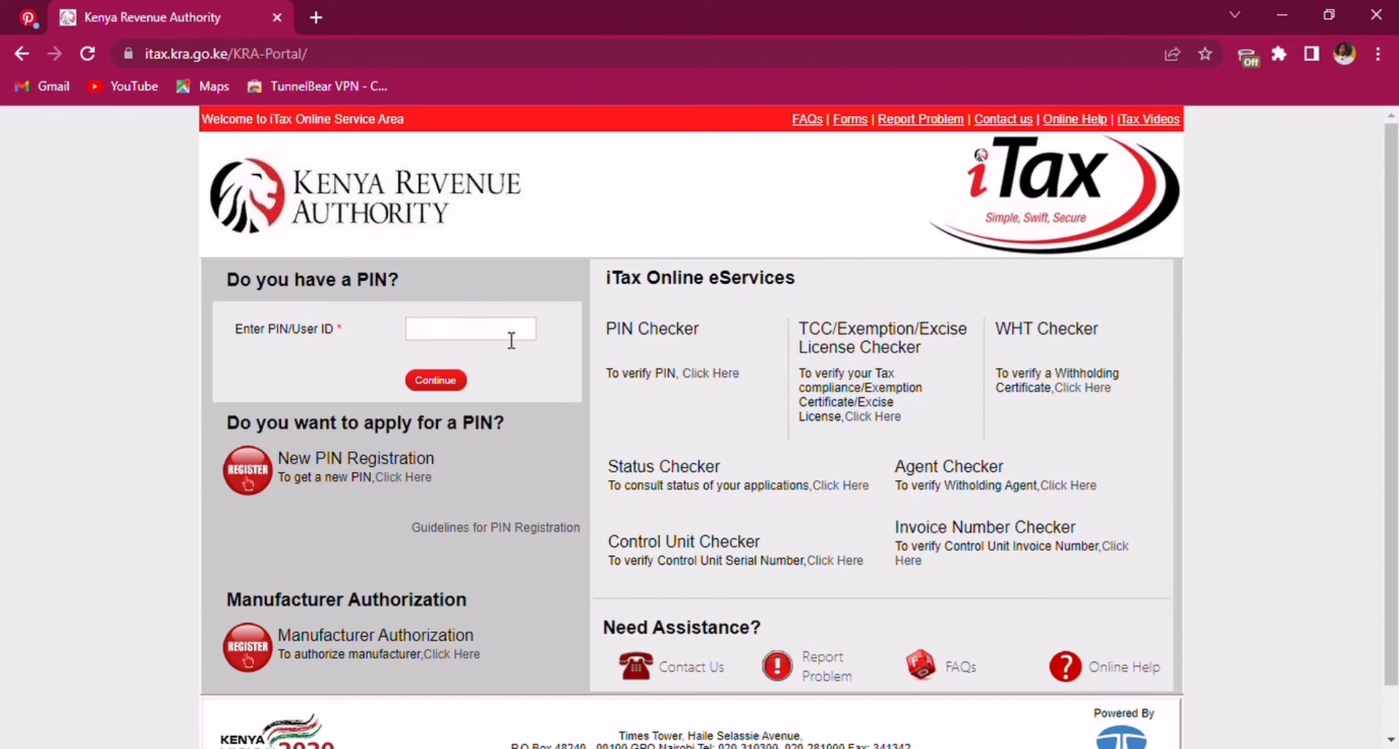
pyautogui.click(510, 338)
pyautogui.click(442, 380)
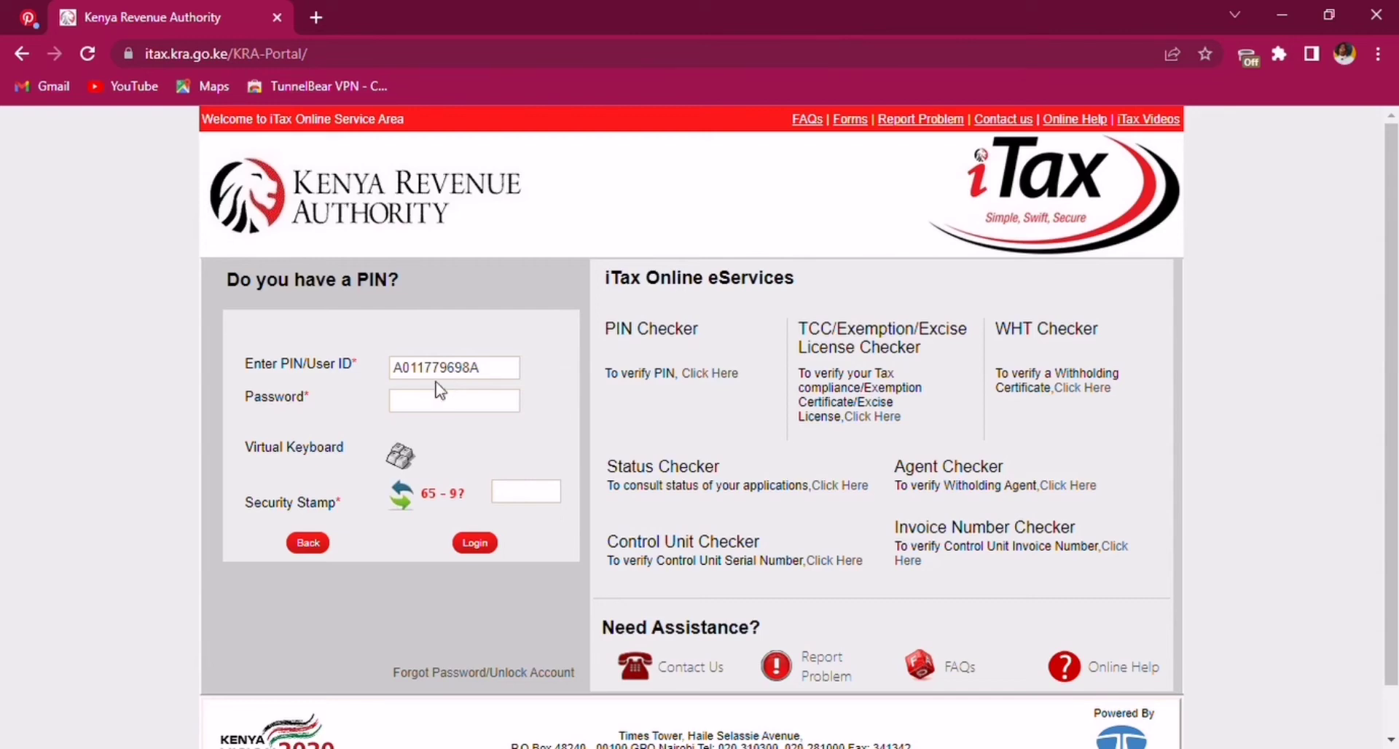
pyautogui.click(430, 408)
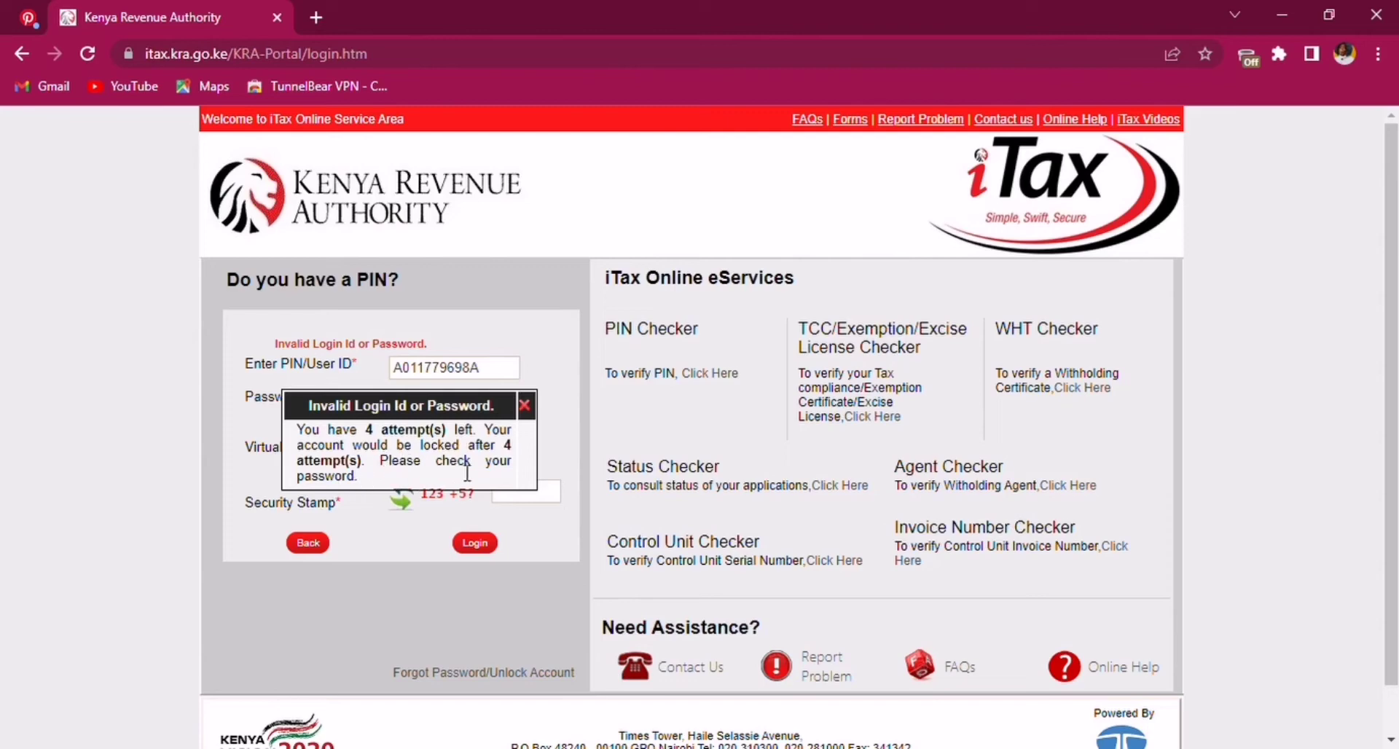
pyautogui.click(524, 406)
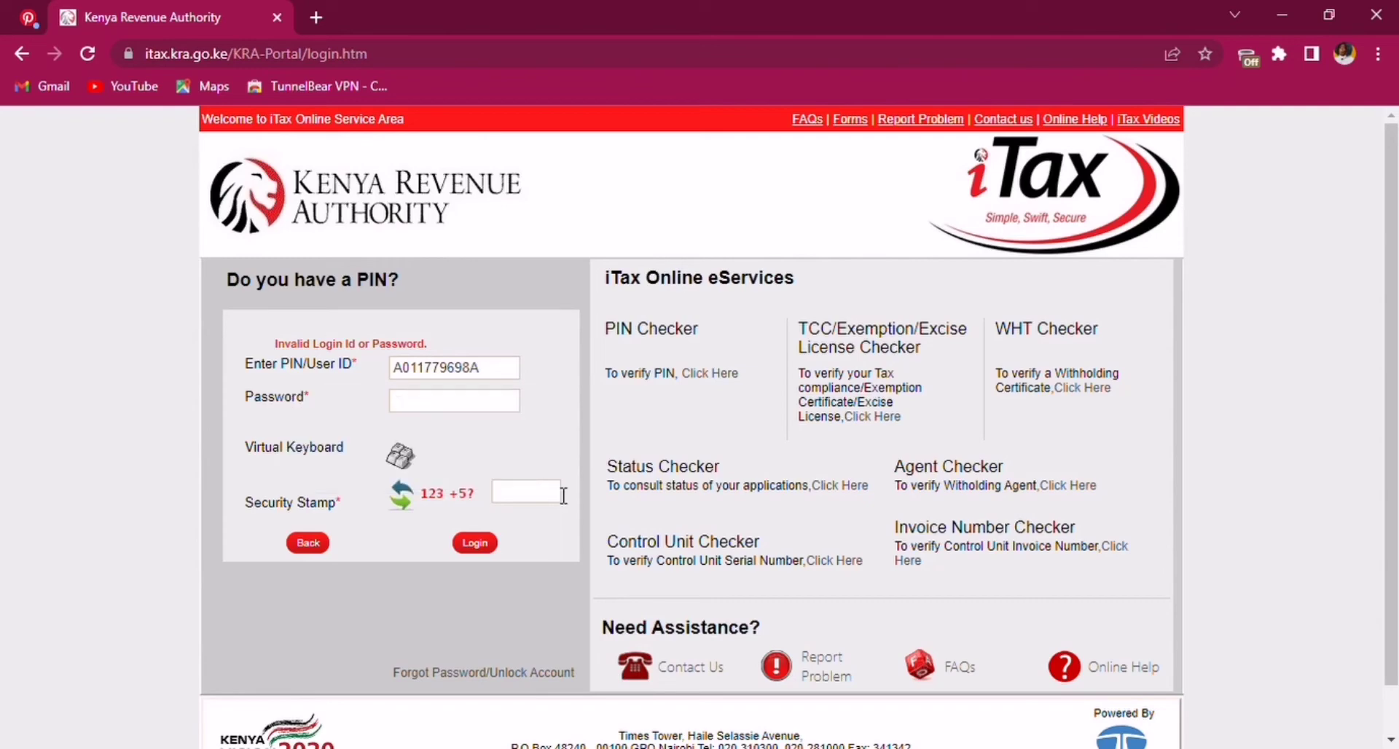
# - Request a password reset via Forgot Password/Unlock Account, answering the security stamp with 1
pyautogui.click(478, 675)
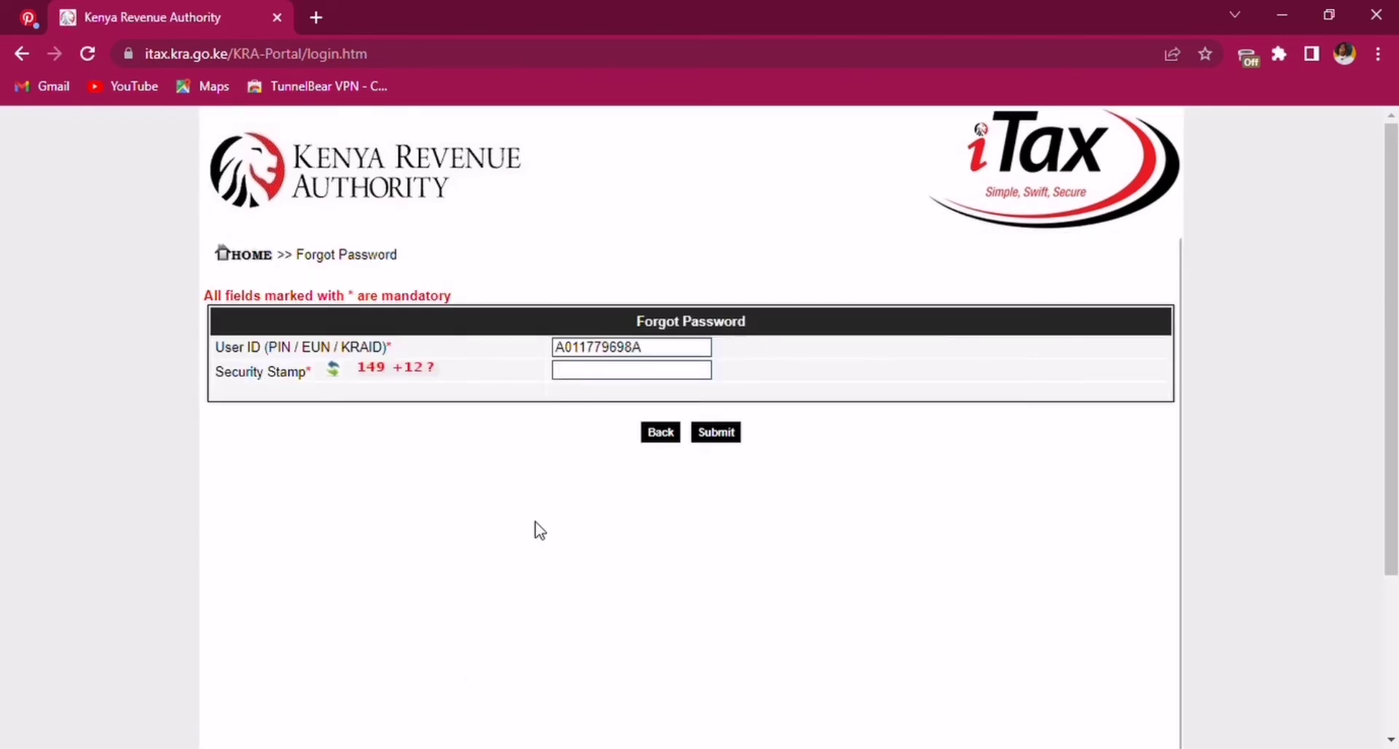
pyautogui.click(590, 378)
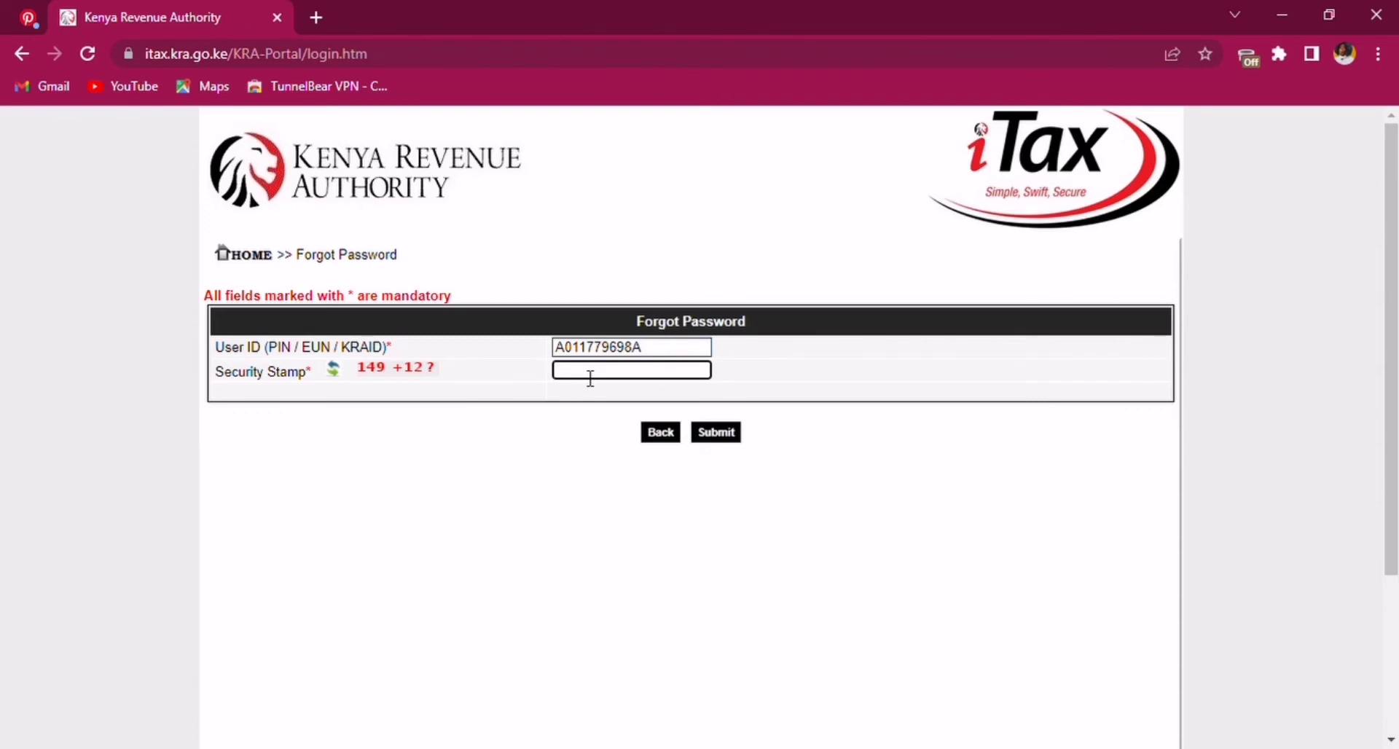
pyautogui.write('161')
pyautogui.click(714, 435)
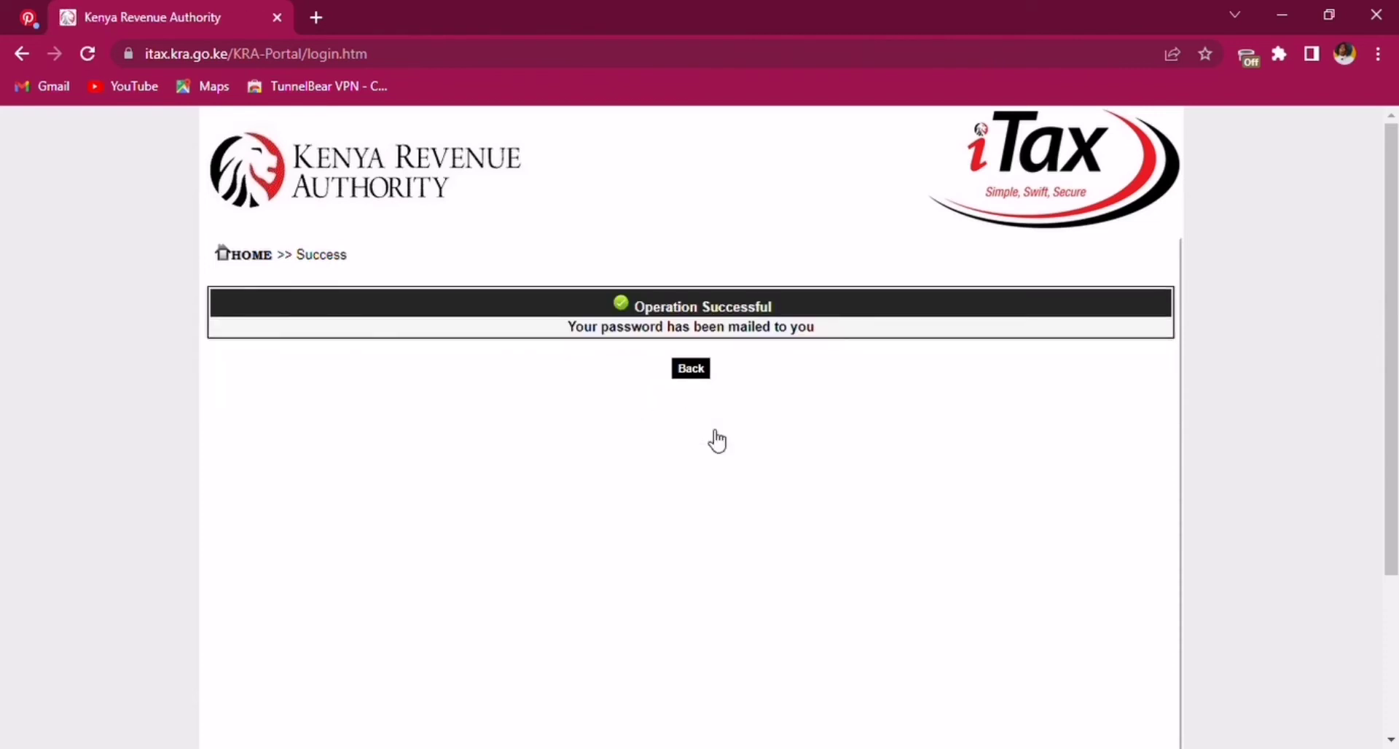
pyautogui.click(689, 372)
pyautogui.click(434, 331)
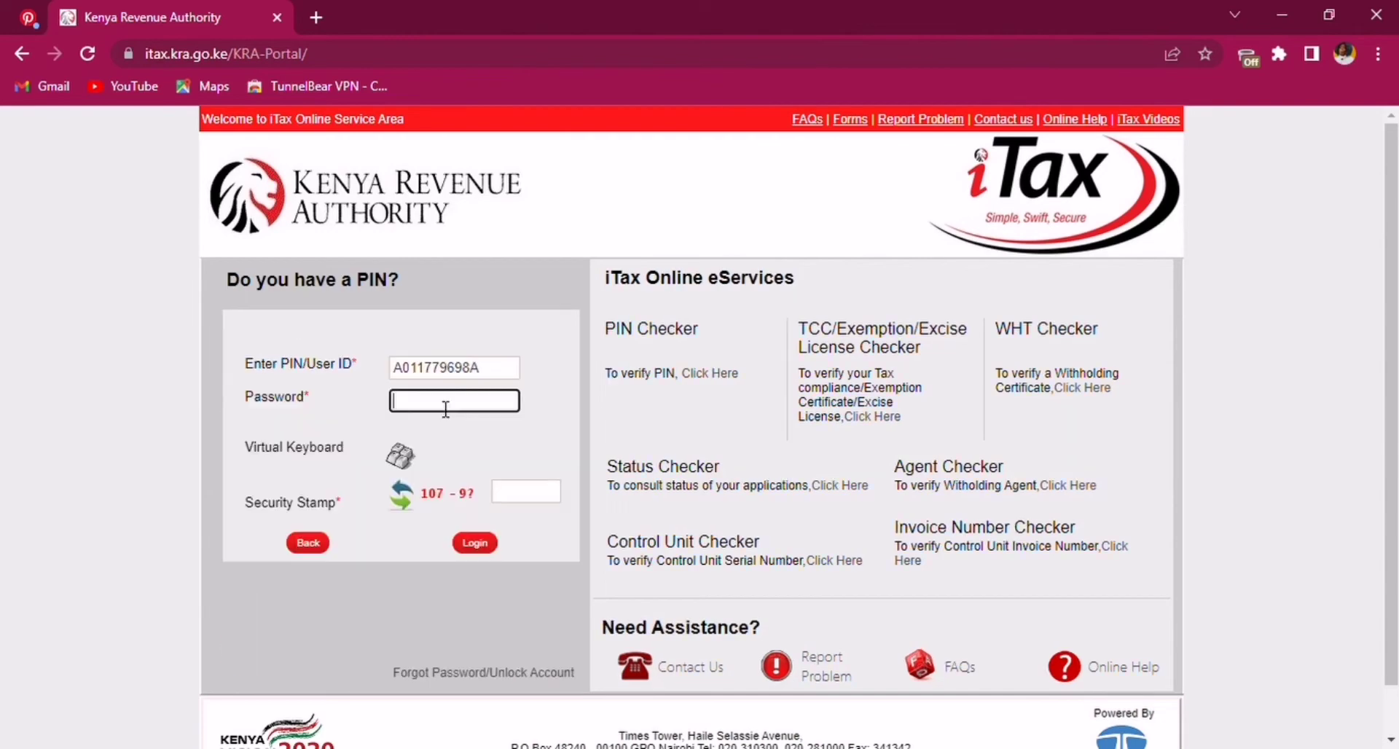
# - Sign in using the mailed password and the security stamp answer
pyautogui.write('116')
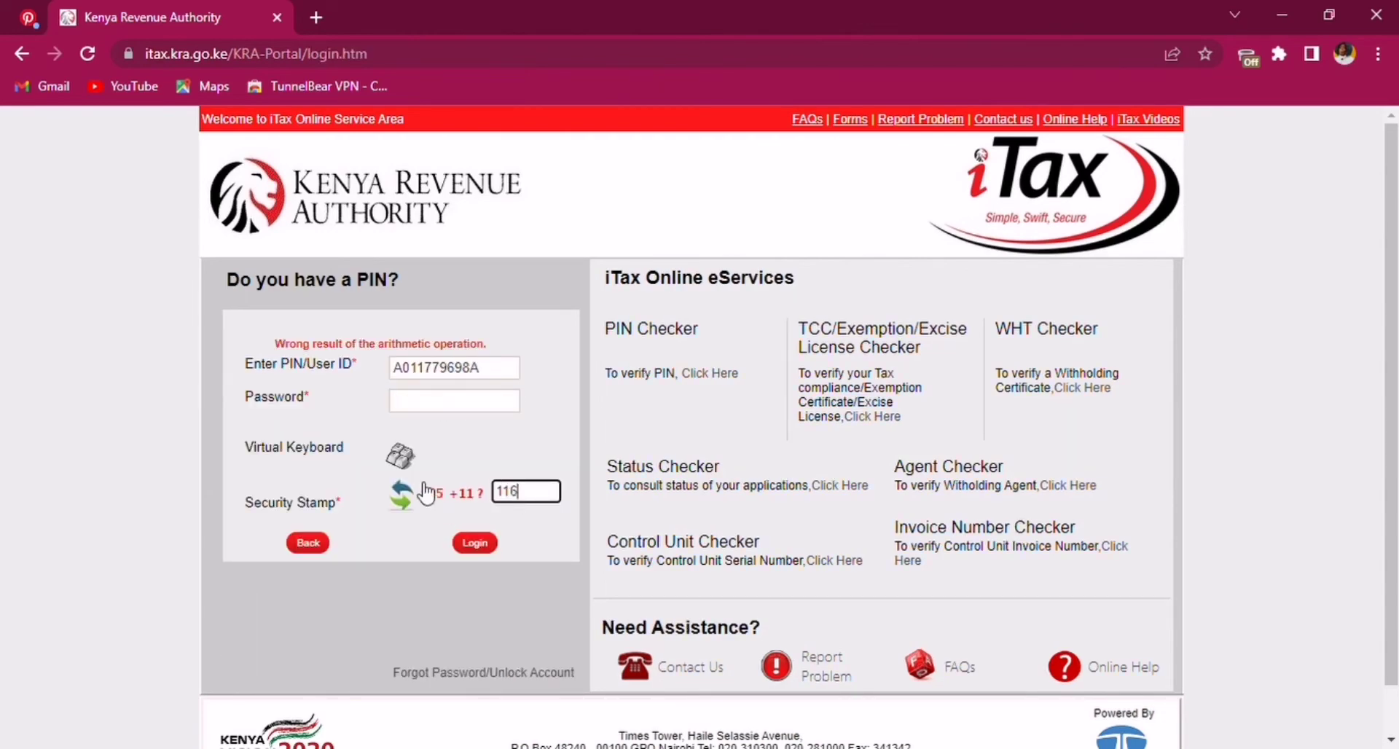
pyautogui.click(448, 410)
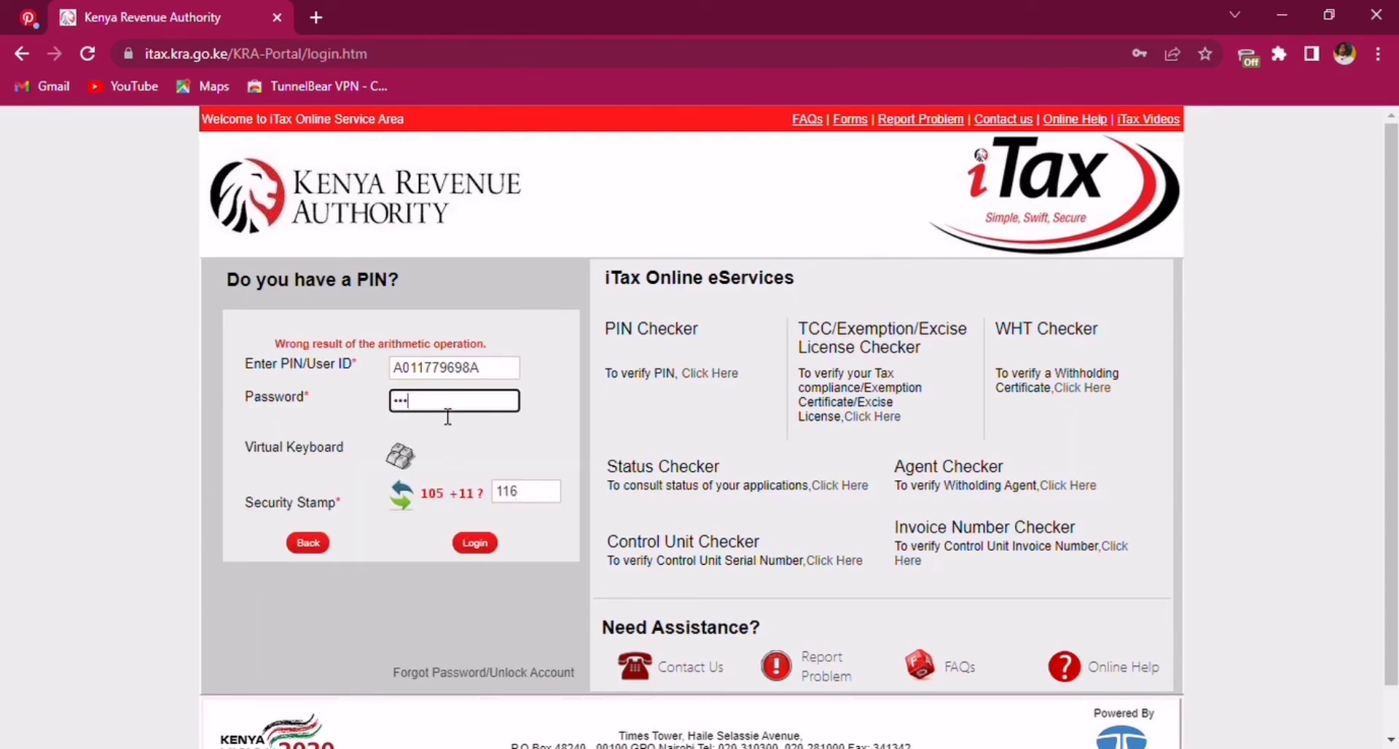
pyautogui.write('•••••••')
pyautogui.click(486, 546)
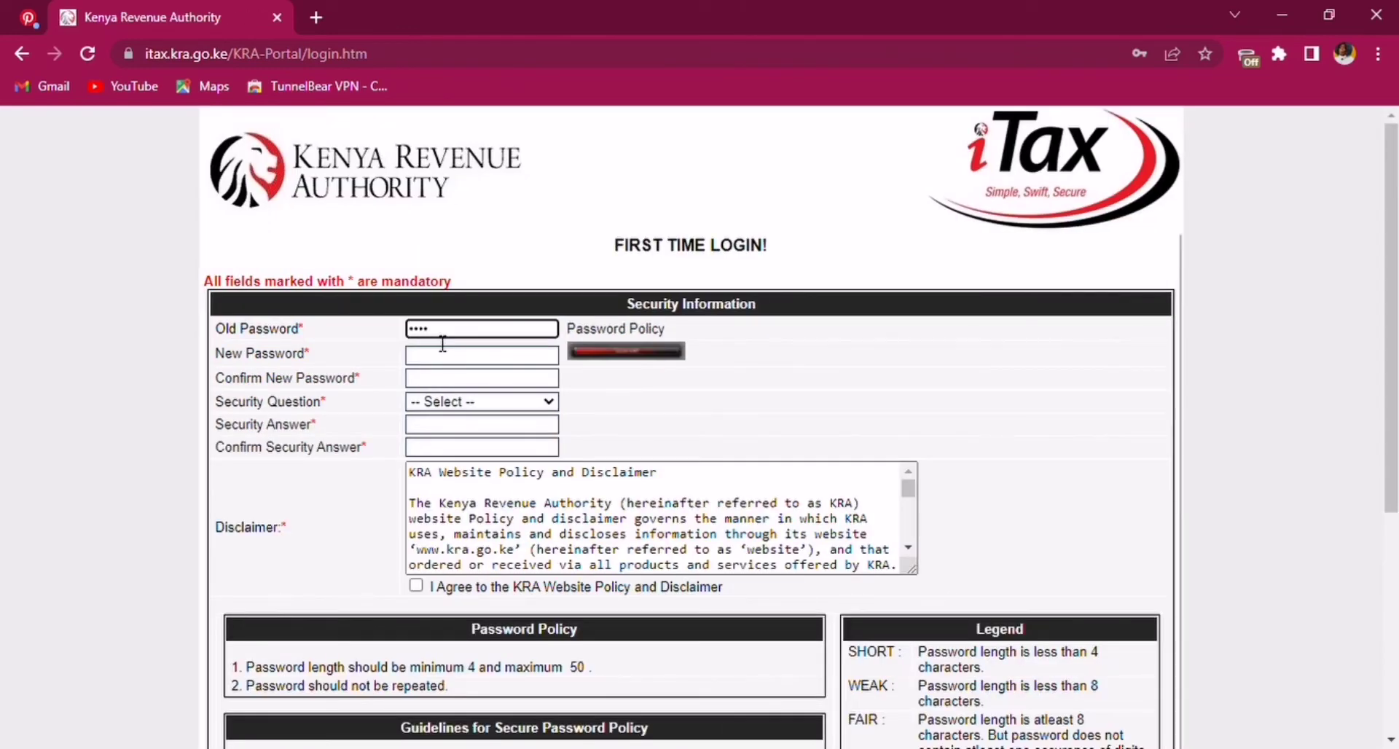
# - Fill in the old password, a strong new password and its confirmation
pyautogui.write('••••••••')
pyautogui.press('Tab')
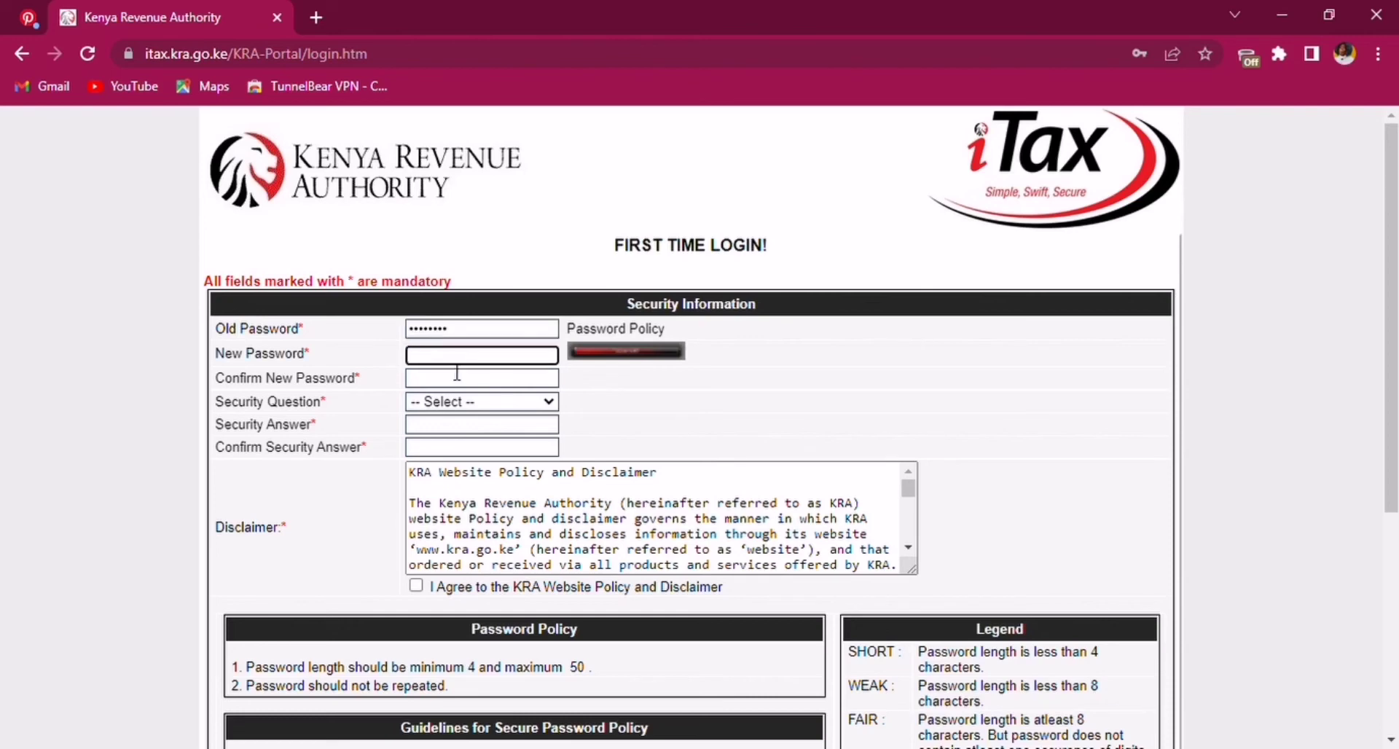
pyautogui.write('••••••••••')
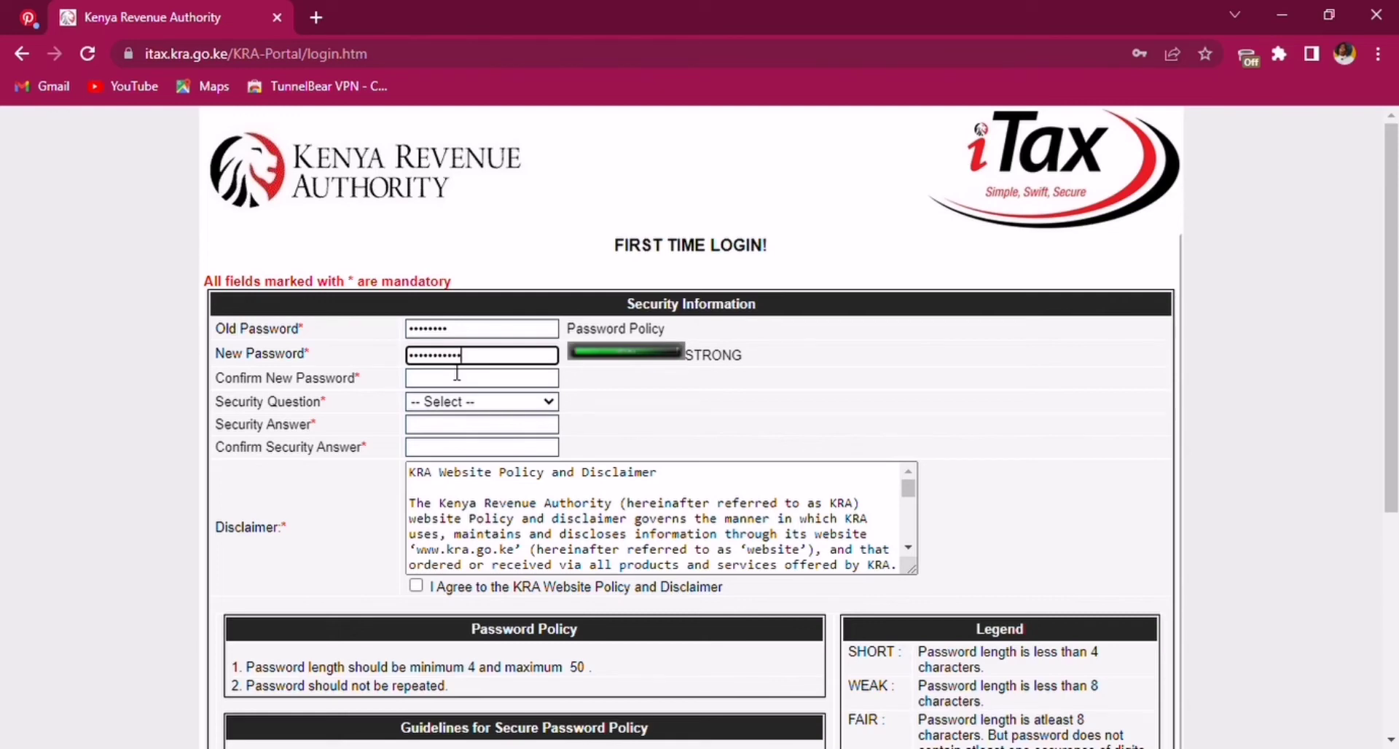
pyautogui.click(467, 379)
pyautogui.write('•••')
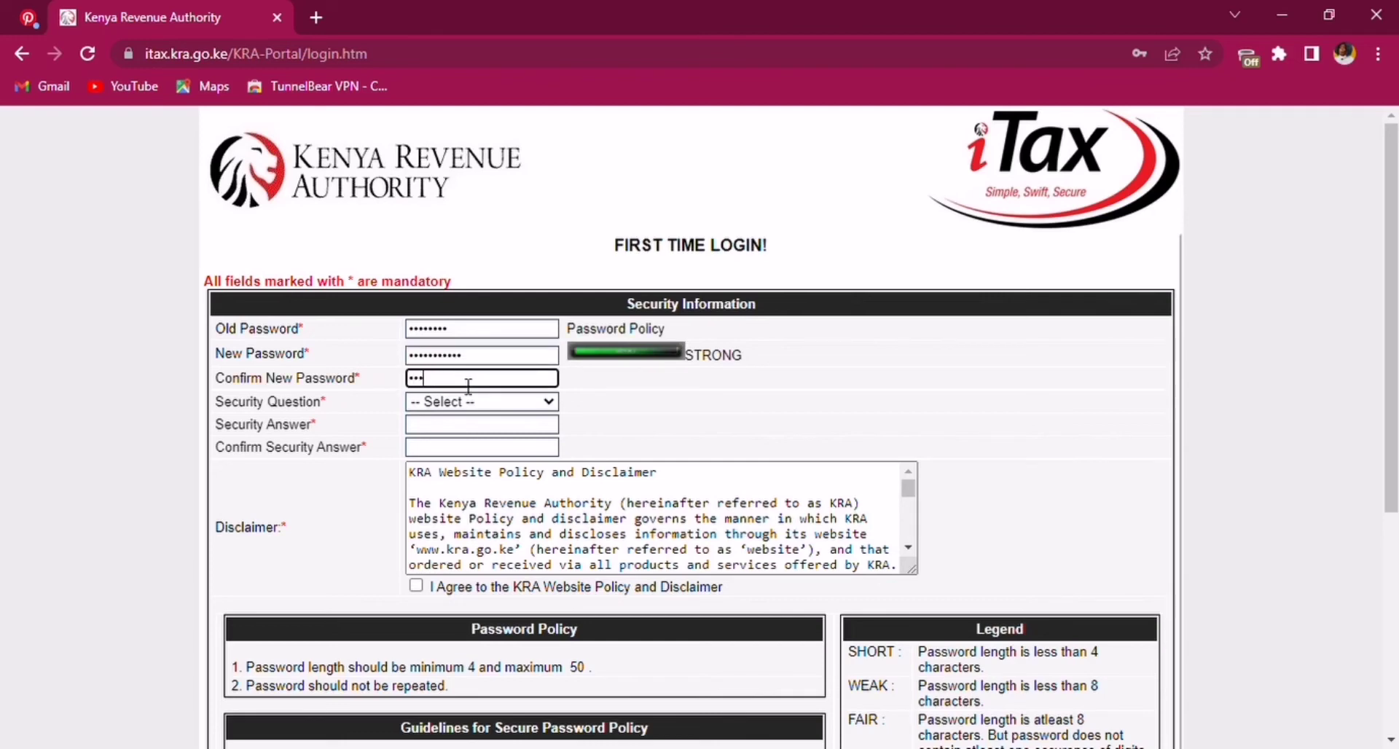
pyautogui.write('••')
# - Choose the high school security question and enter and confirm its answer
pyautogui.click(455, 405)
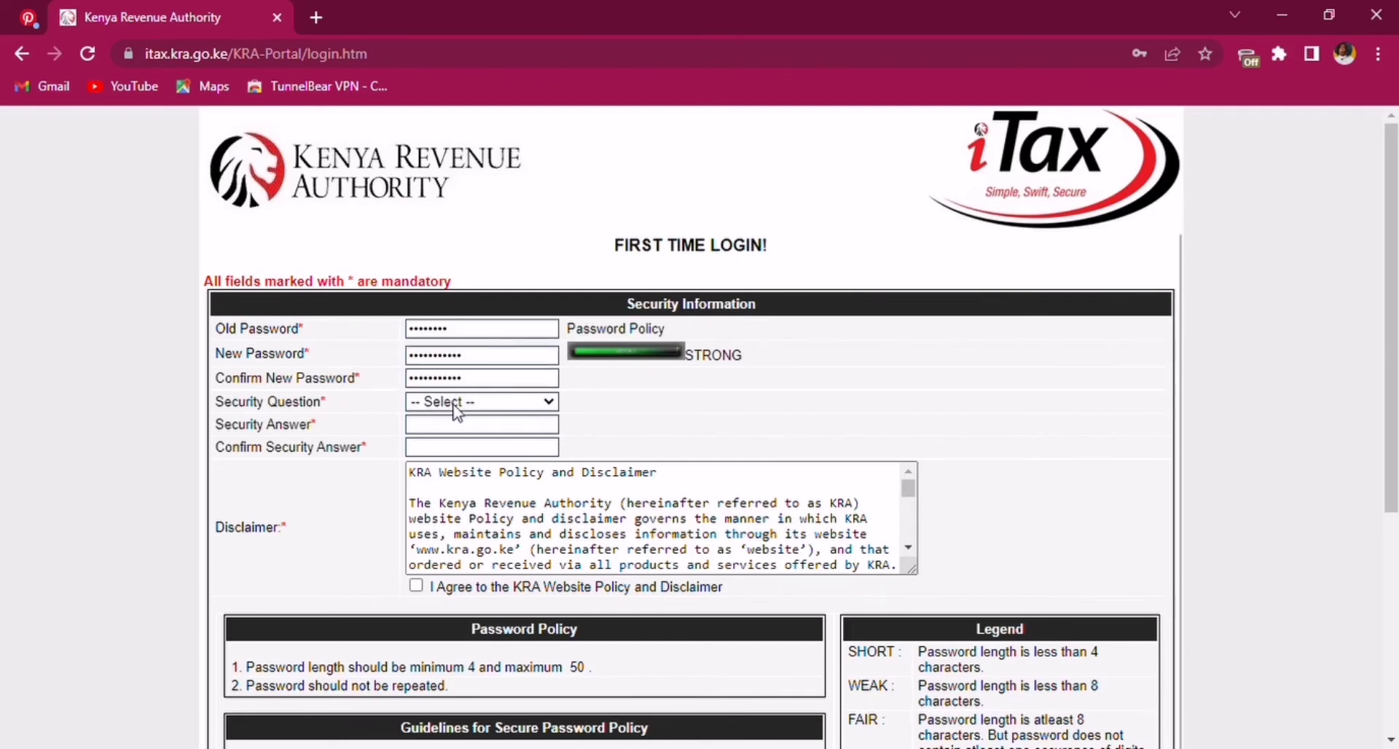
pyautogui.click(457, 466)
pyautogui.click(465, 428)
pyautogui.write('••••••')
pyautogui.click(446, 450)
pyautogui.write('••••••')
# - Accept the website policy and secure password guideline, then submit the form
pyautogui.click(576, 475)
pyautogui.scroll(-10, 912, 531)
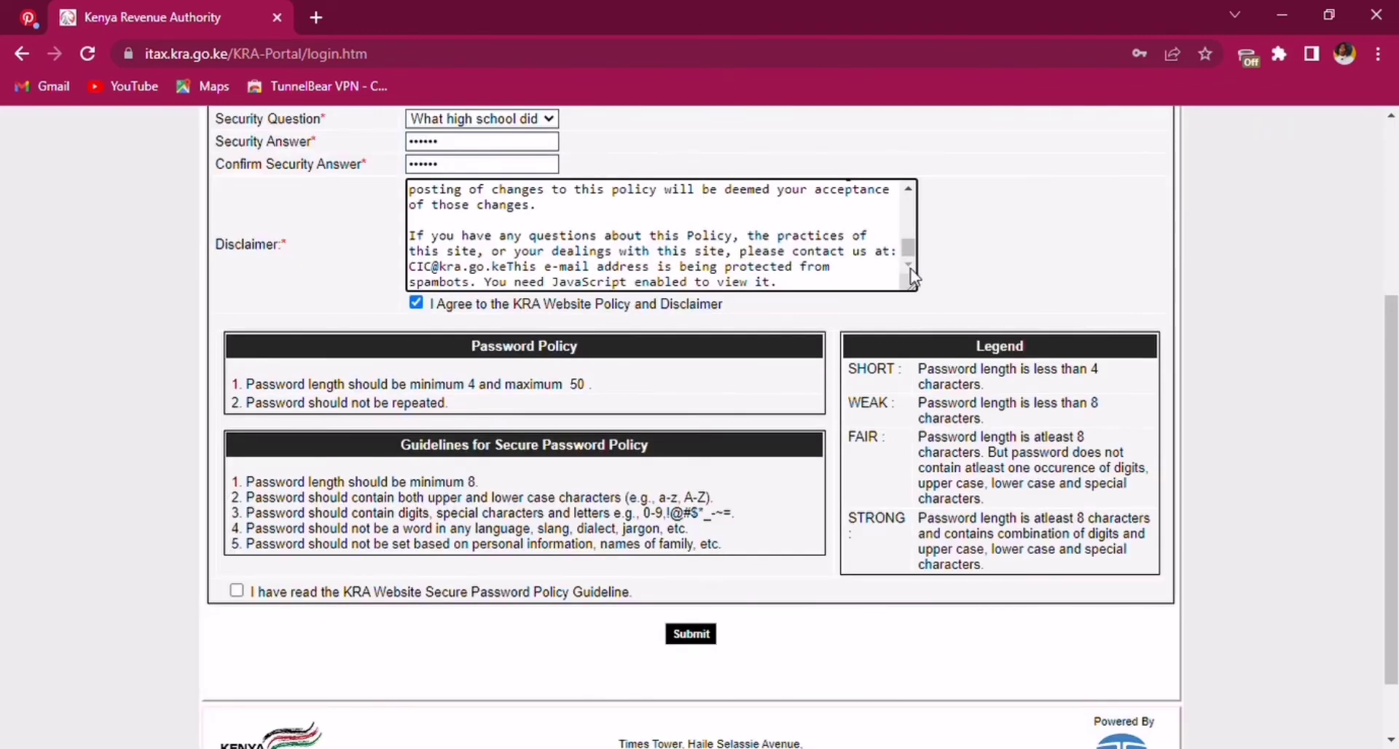
pyautogui.click(236, 590)
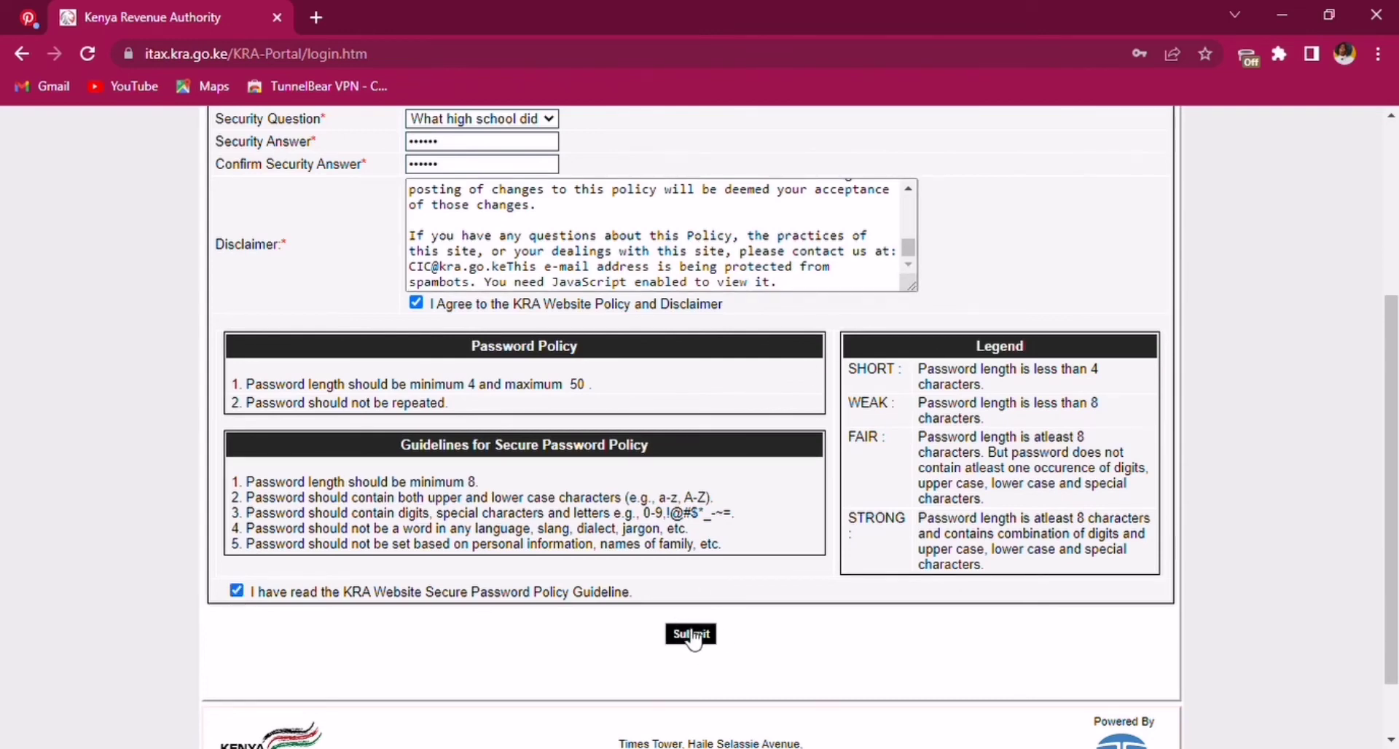
pyautogui.click(688, 634)
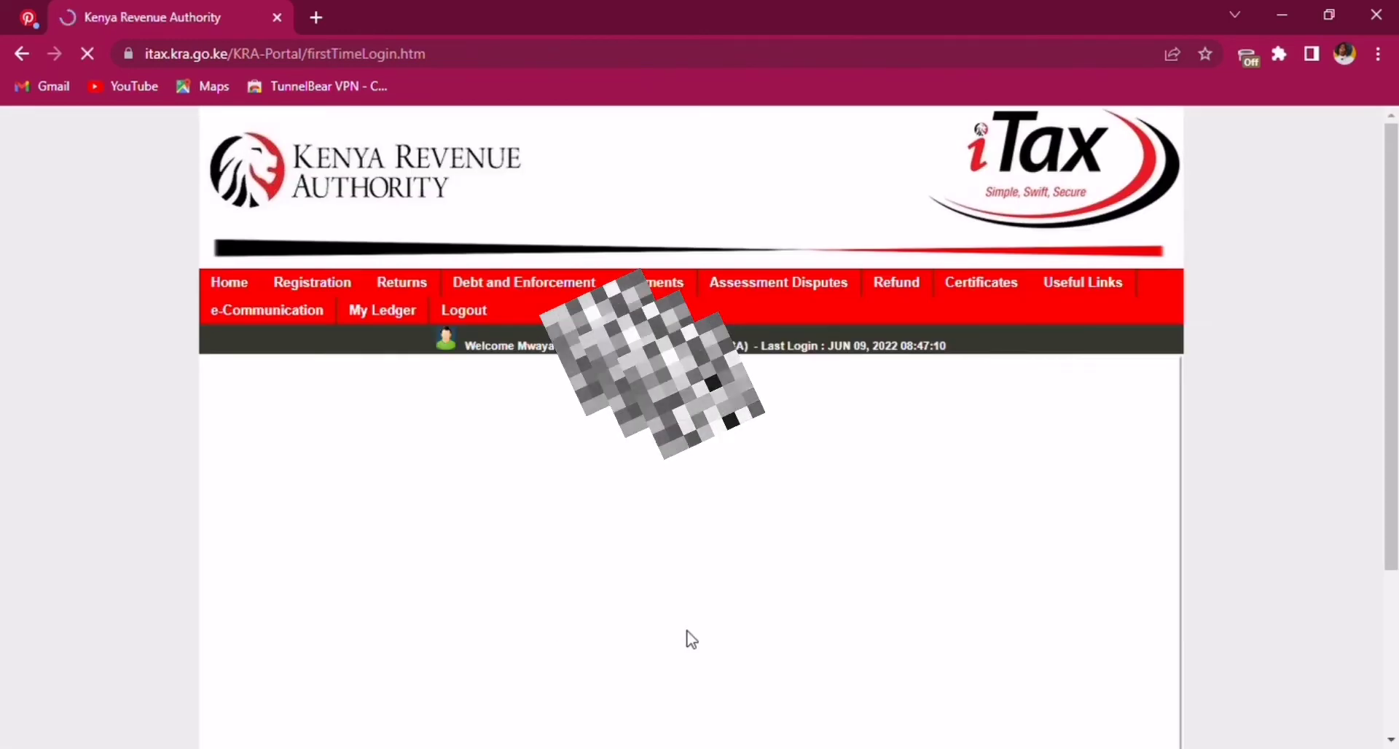
# - File an Income Tax - Resident nil return for 01/01/2021–31/12/2021 through Returns > File Nil Return
pyautogui.click(879, 169)
pyautogui.scroll(-2, 1226, 279)
pyautogui.scroll(2, 1226, 279)
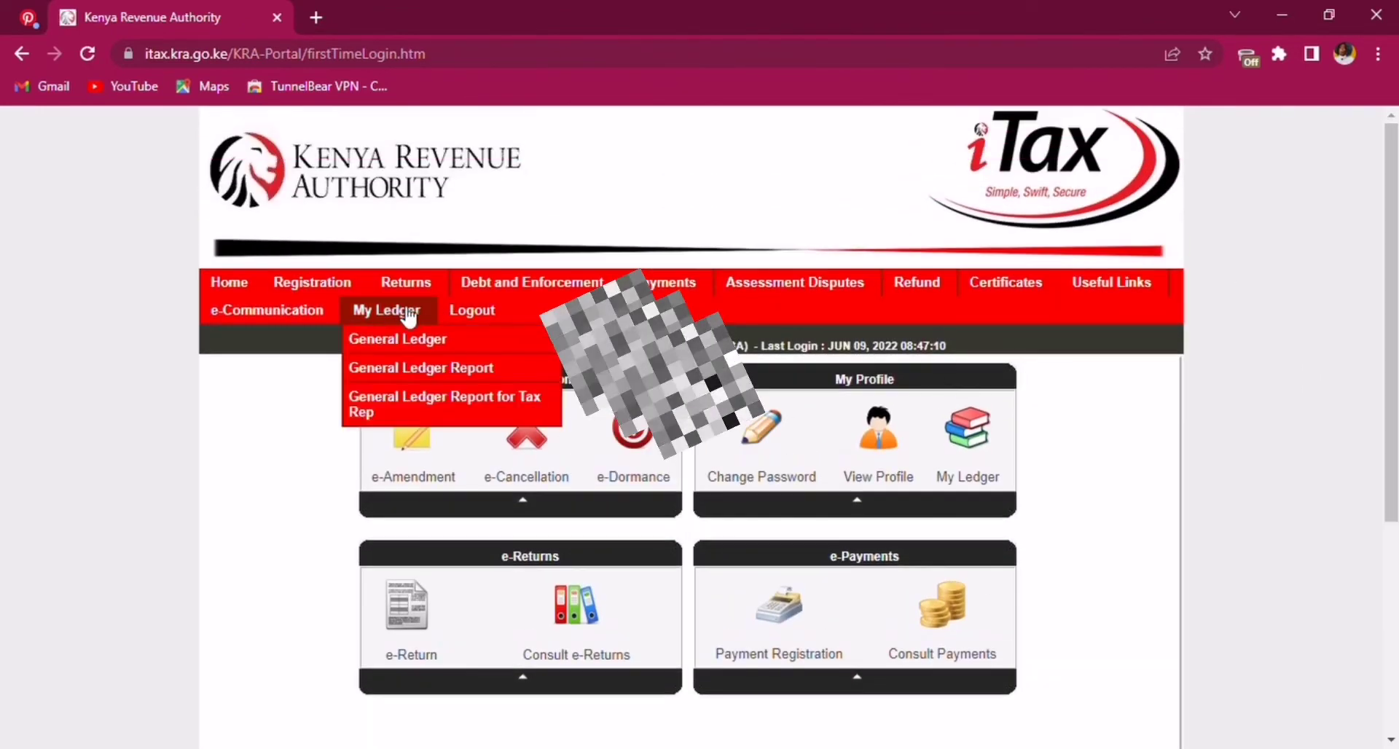
pyautogui.moveTo(455, 290)
pyautogui.click(421, 397)
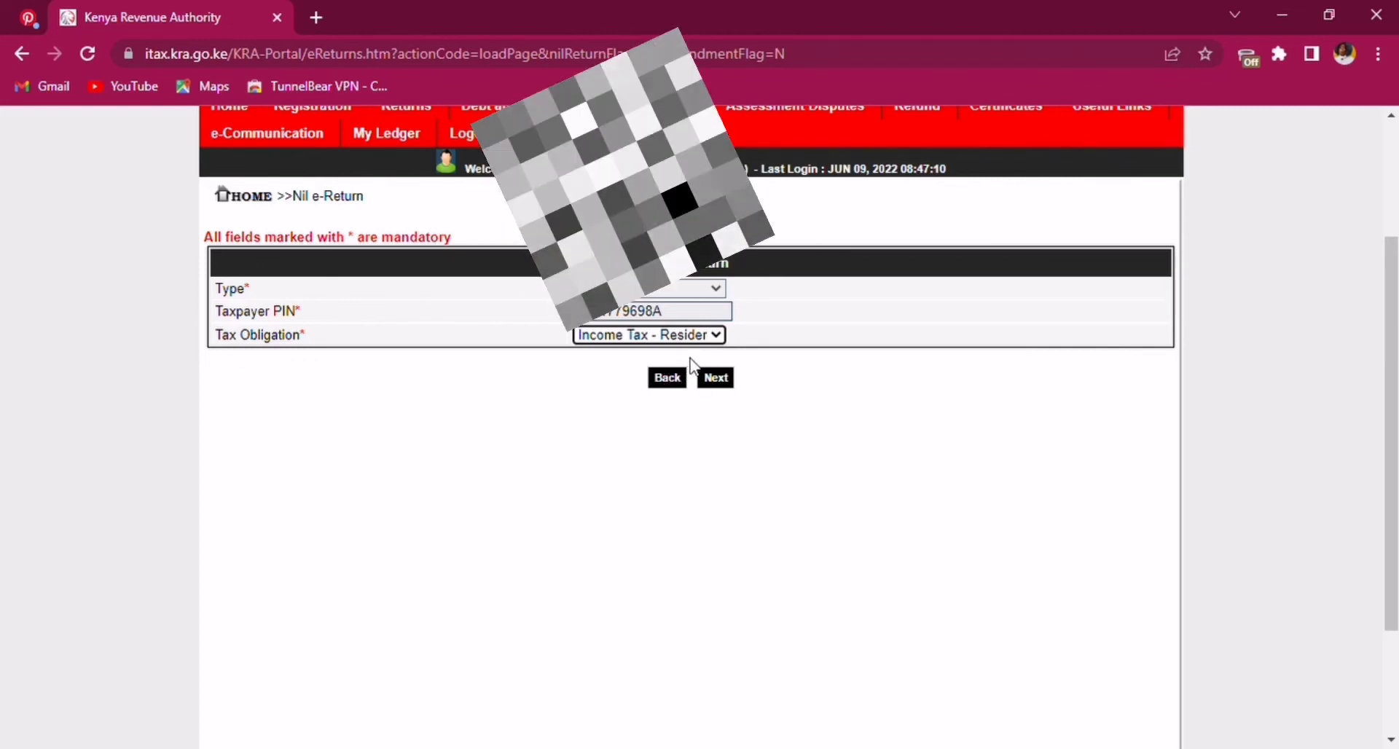
pyautogui.click(716, 379)
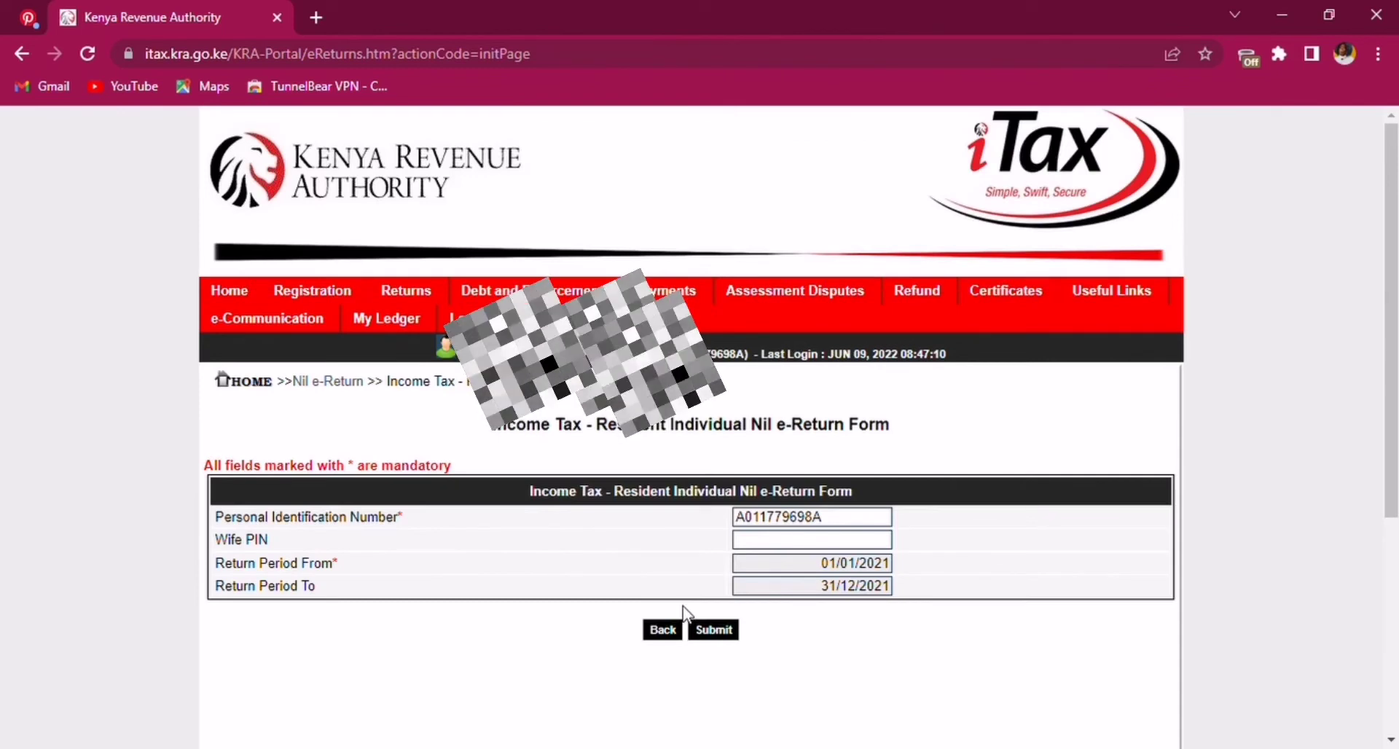
pyautogui.click(713, 631)
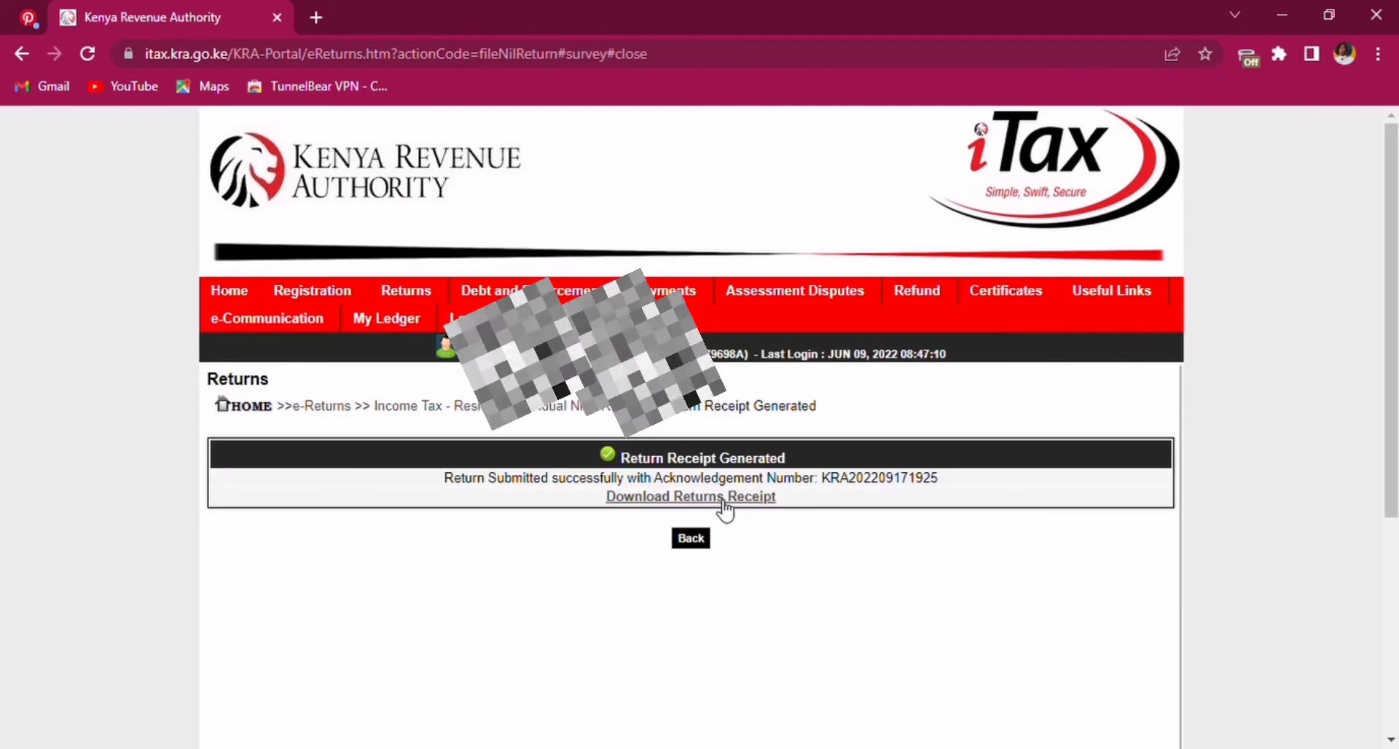
# - Download the returns receipt and view receipt.pdf's e-Return Acknowledgment Receipt
pyautogui.click(725, 512)
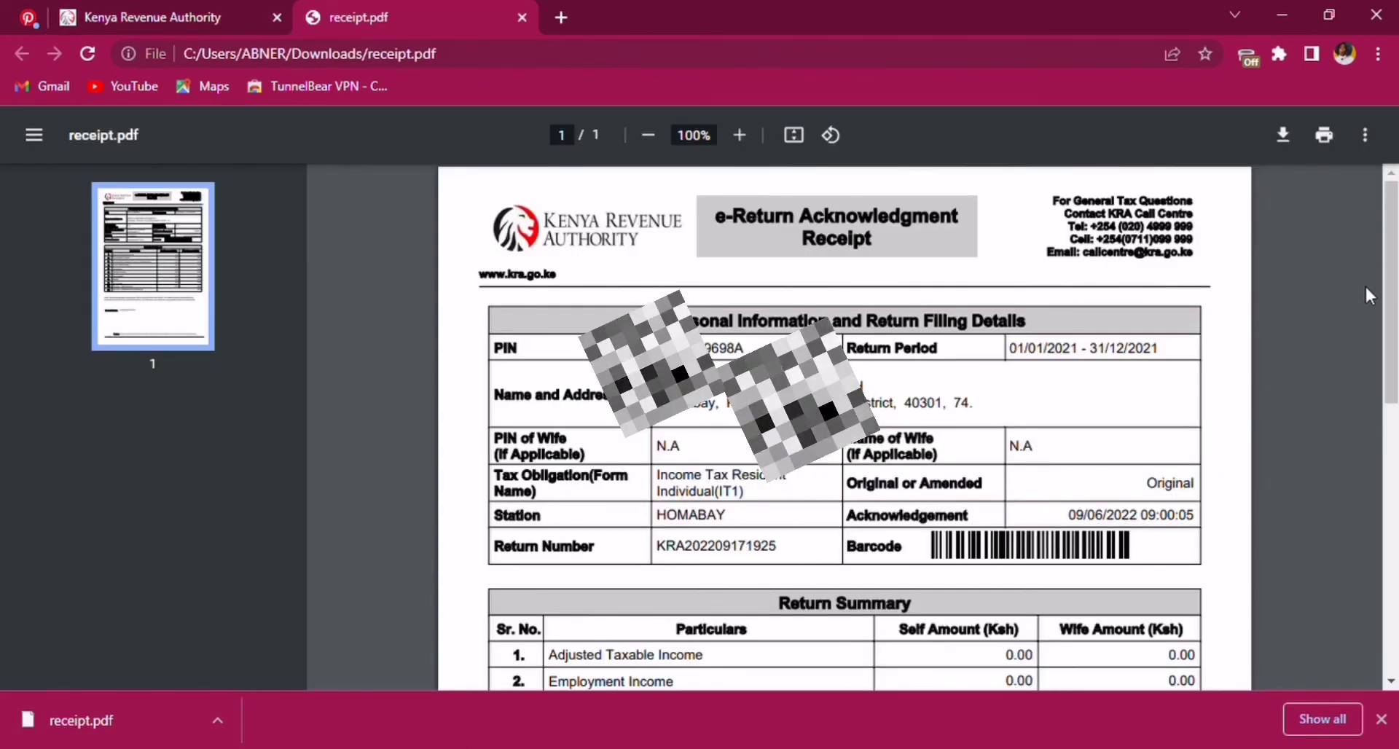
pyautogui.scroll(-5, 1393, 299)
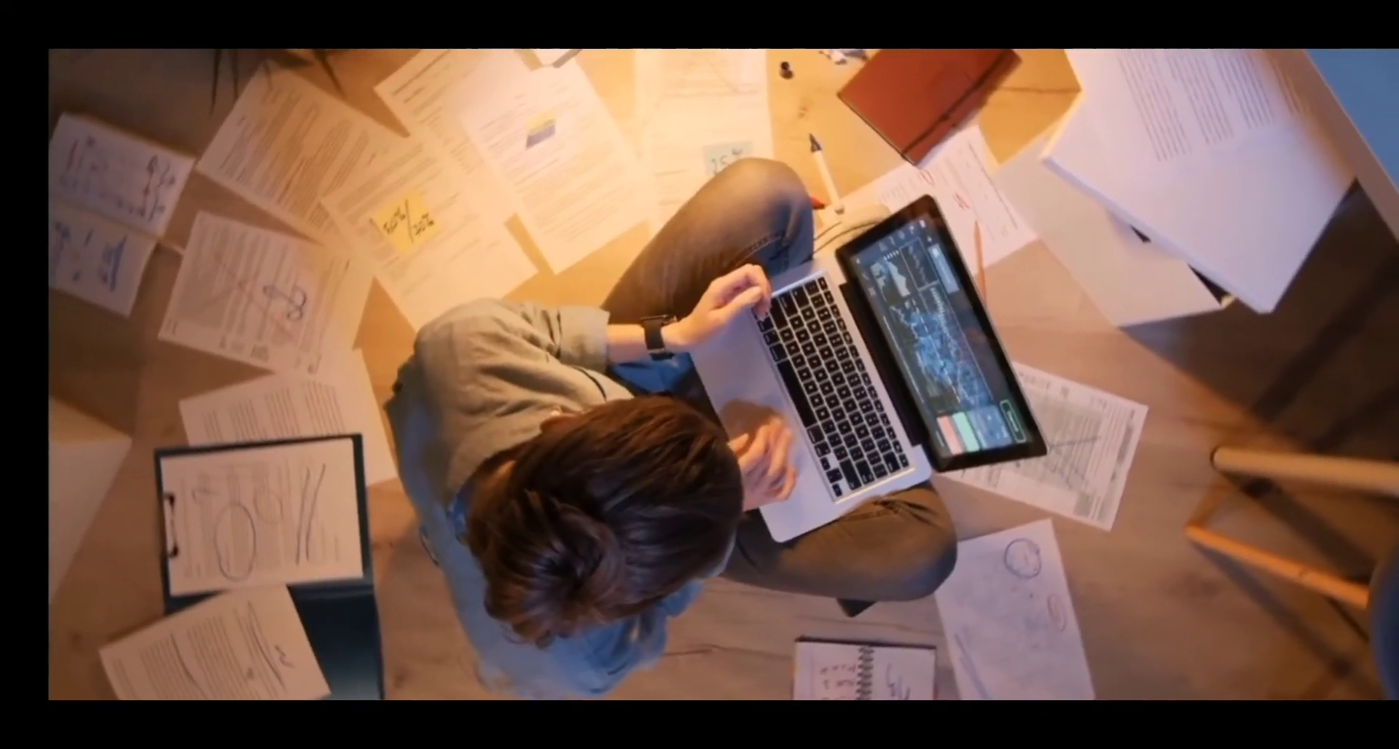